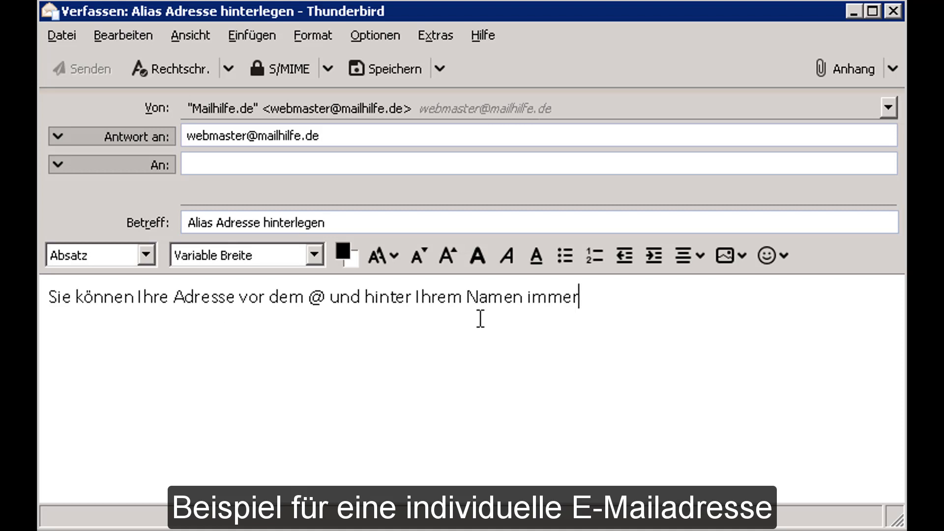
Step: End the sentence with 'mit einem + erweitern.' and address the draft to the mailbox's +newsletter alias at googlemail.com
{"action": "type", "text": "mit einem"}
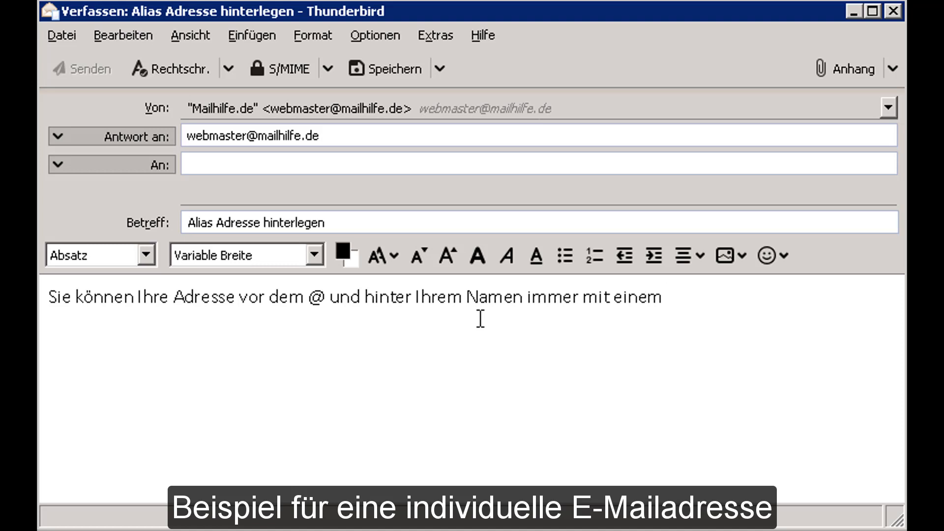
{"action": "type", "text": " + erw"}
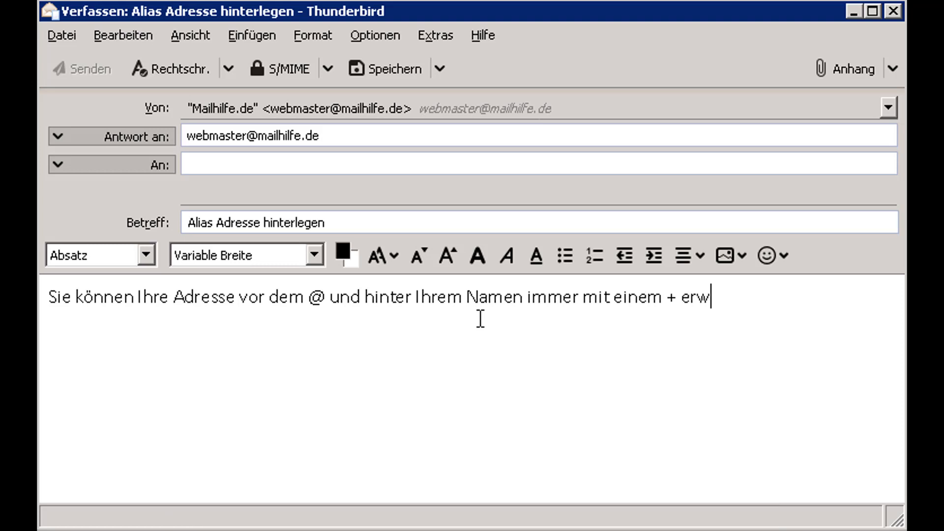
{"action": "type", "text": "eitern."}
{"action": "left_click", "coordinate": [400, 163]}
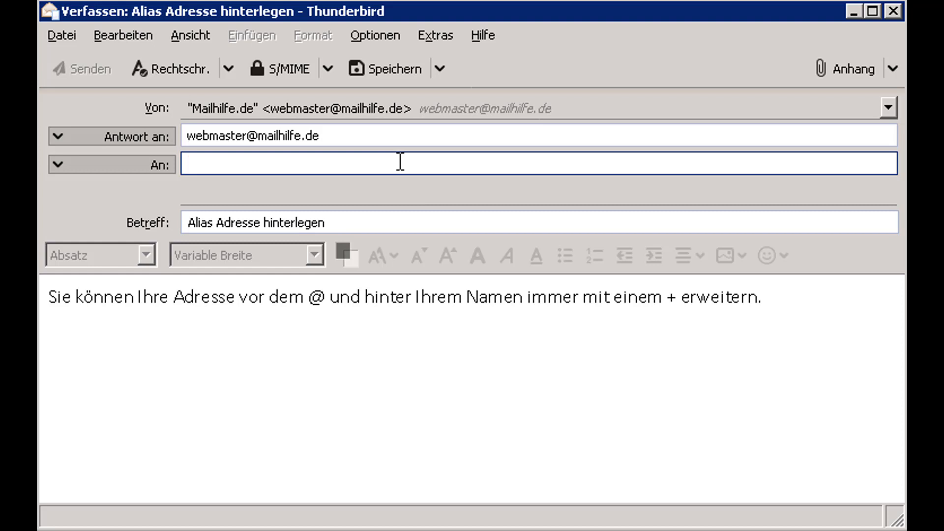
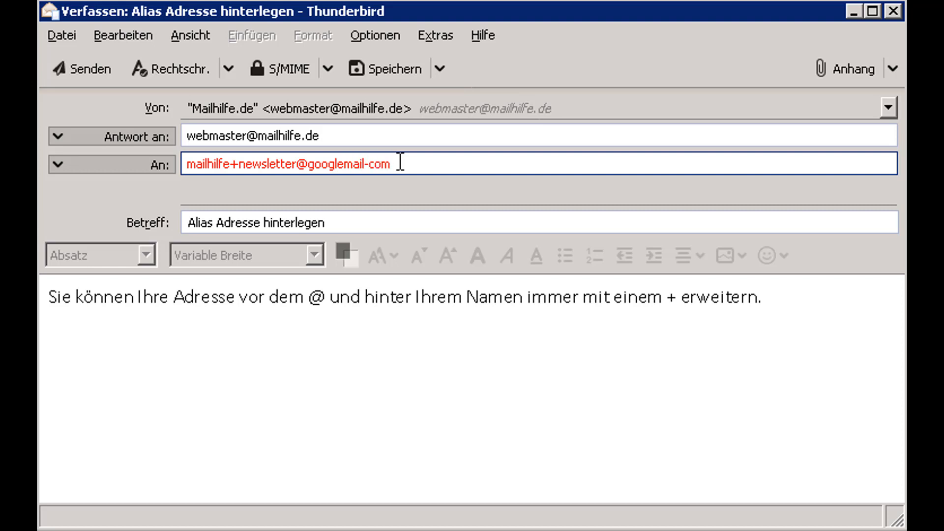
{"action": "double_click", "coordinate": [368, 164]}
{"action": "type", "text": "."}
{"action": "left_click", "coordinate": [381, 309]}
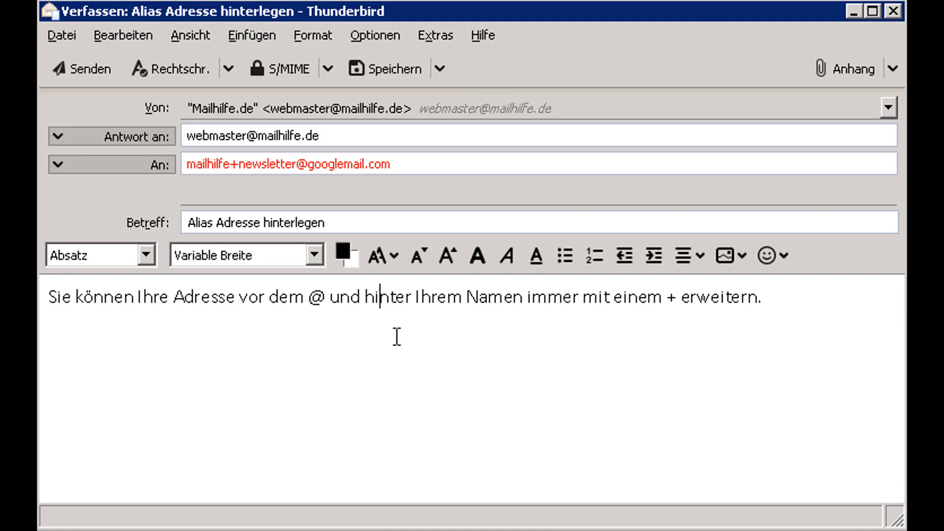
Step: Add an 'Oder' line followed by a copy of the recipient alias retagged as +verein
{"action": "left_click_drag", "start_coordinate": [680, 306], "coordinate": [690, 305]}
{"action": "left_click", "coordinate": [700, 323]}
{"action": "left_click", "coordinate": [791, 303]}
{"action": "key", "text": "Return"}
{"action": "type", "text": "Oder"}
{"action": "left_click_drag", "start_coordinate": [398, 164], "coordinate": [184, 169]}
{"action": "key", "text": "ctrl+c"}
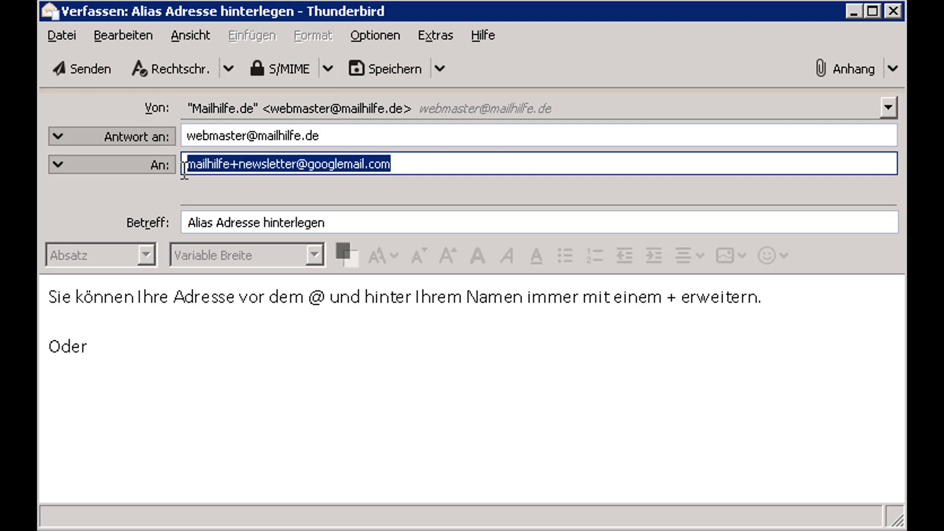
{"action": "left_click", "coordinate": [176, 378]}
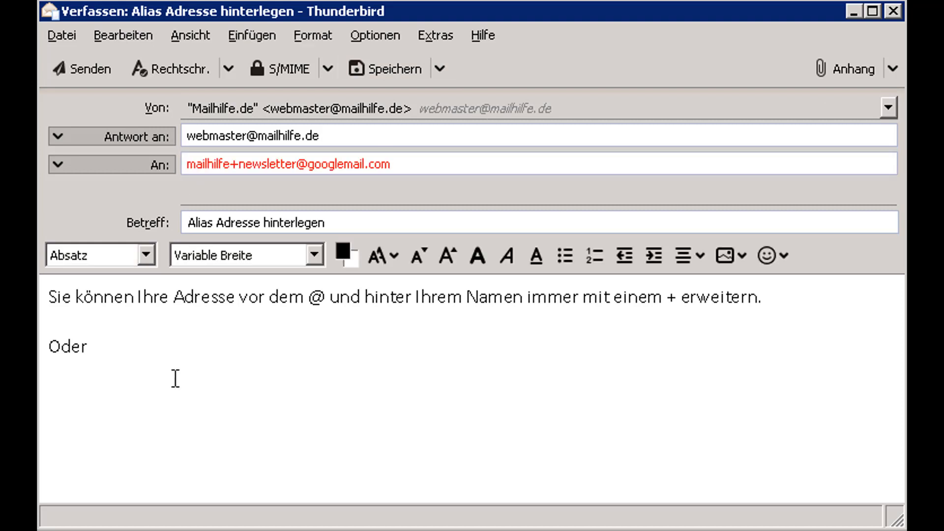
{"action": "key", "text": "Return"}
{"action": "key", "text": "ctrl+v"}
{"action": "left_click_drag", "start_coordinate": [209, 391], "coordinate": [126, 393]}
{"action": "type", "text": "verein"}
{"action": "left_click", "coordinate": [345, 393]}
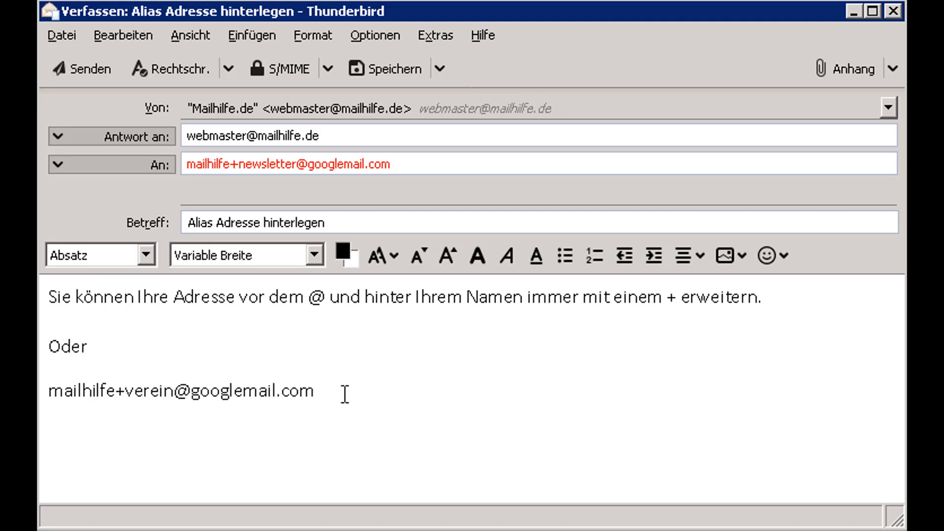
Step: Add an 'oder' line followed by another pasted alias retagged as +freund
{"action": "key", "text": "Return"}
{"action": "type", "text": "oder"}
{"action": "key", "text": "Return"}
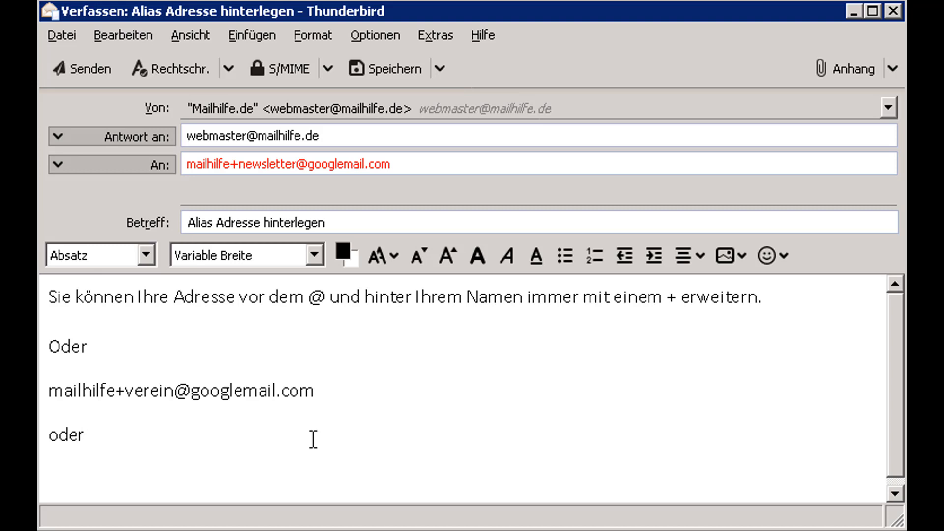
{"action": "key", "text": "ctrl+v"}
{"action": "left_click_drag", "start_coordinate": [203, 474], "coordinate": [131, 484]}
{"action": "type", "text": "freun"}
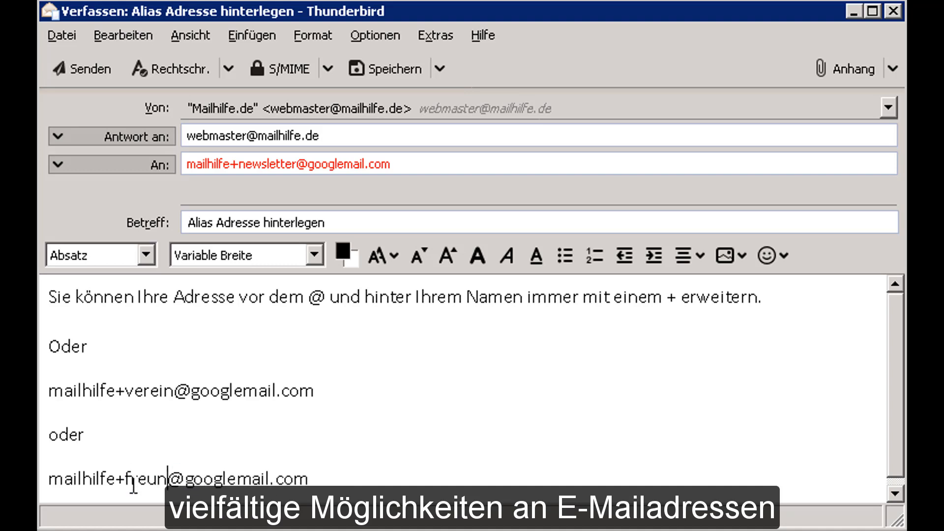
{"action": "type", "text": "d"}
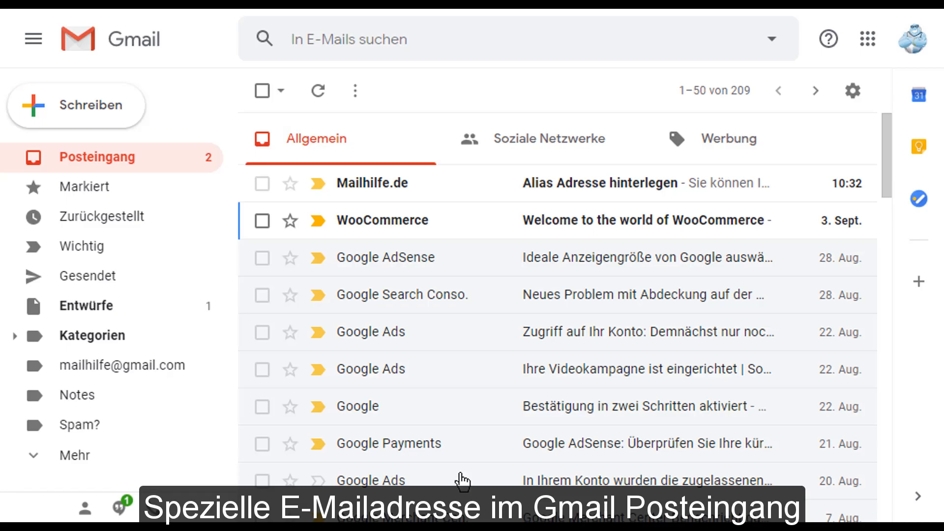
Step: Open the 'Alias Adresse hinterlegen' message and highlight its +newsletter recipient alias
{"action": "left_click", "coordinate": [624, 197]}
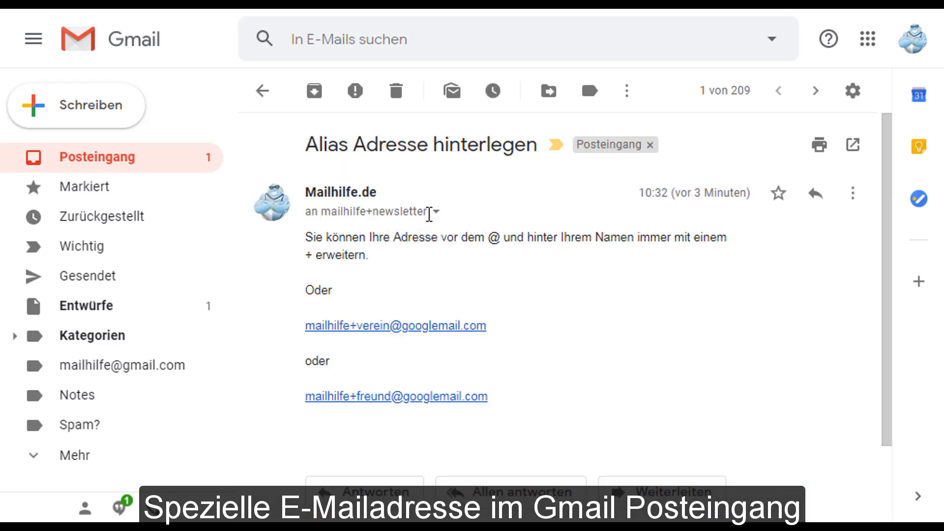
{"action": "left_click_drag", "start_coordinate": [427, 213], "coordinate": [360, 217]}
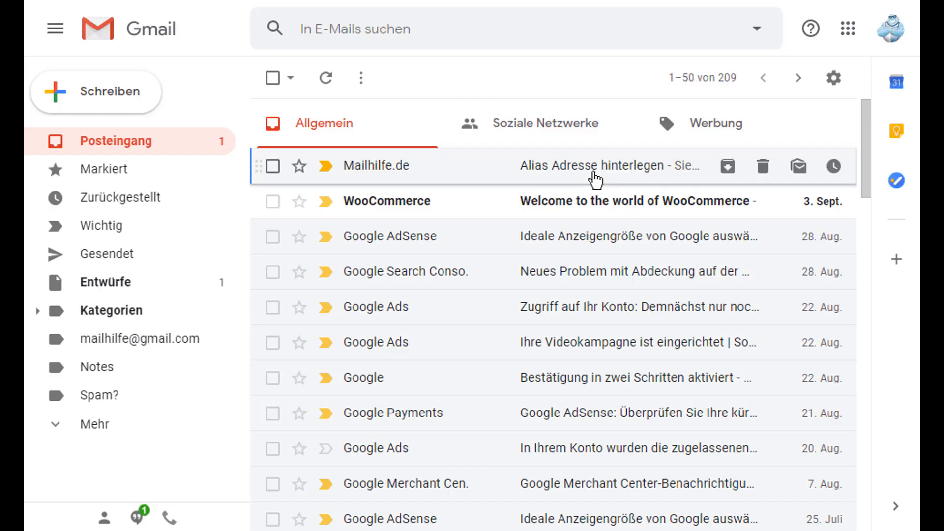
Step: Go to the Filters and Blocked Addresses settings and start a new filter
{"action": "left_click", "coordinate": [833, 79]}
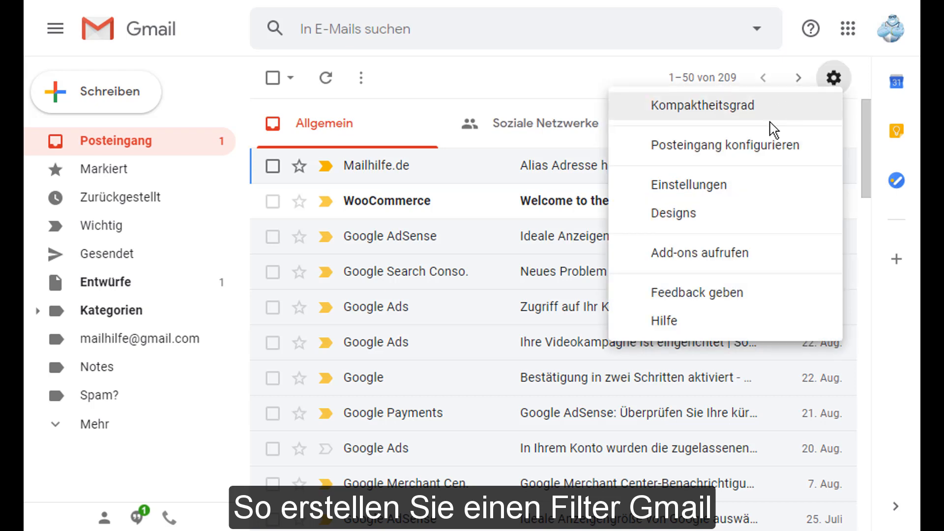
{"action": "left_click", "coordinate": [733, 184]}
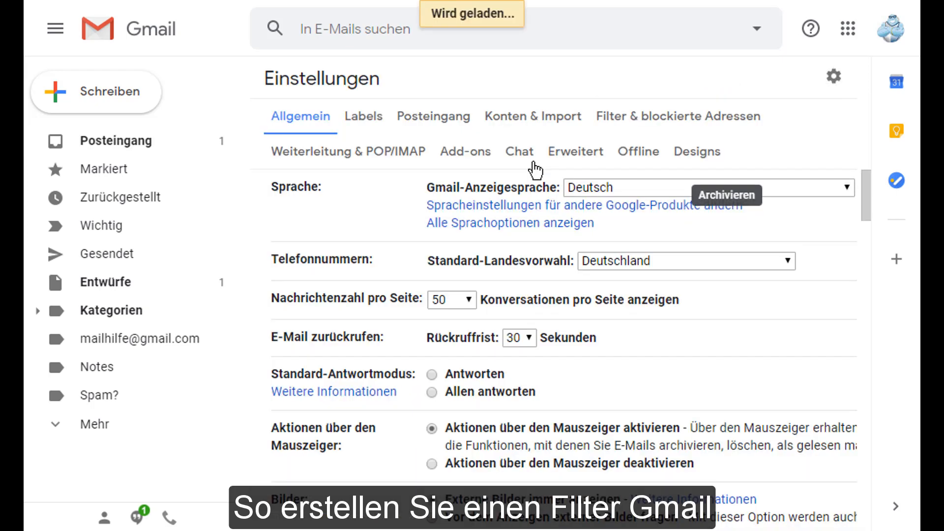
{"action": "left_click", "coordinate": [643, 129]}
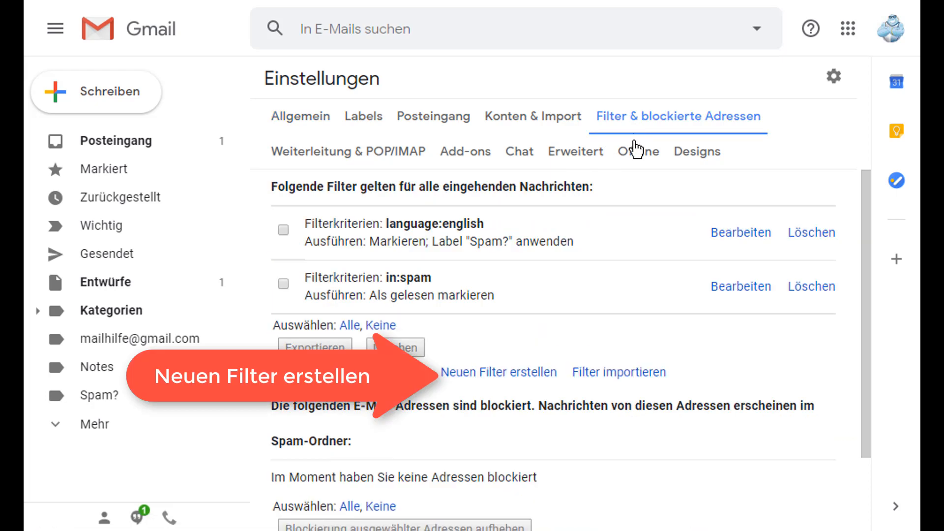
{"action": "left_click", "coordinate": [507, 375]}
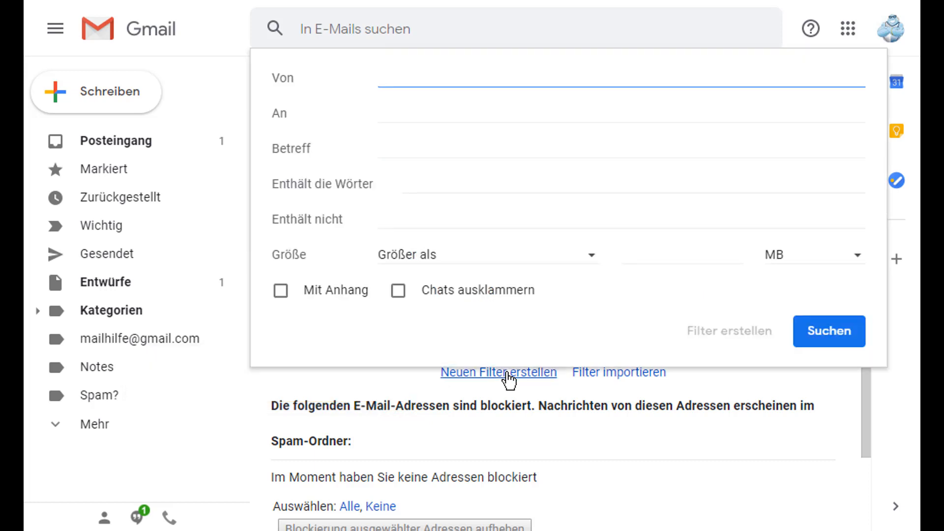
Step: Set the filter's An criterion to the +newsletter alias at googlemail.com and continue to actions
{"action": "left_click", "coordinate": [534, 115]}
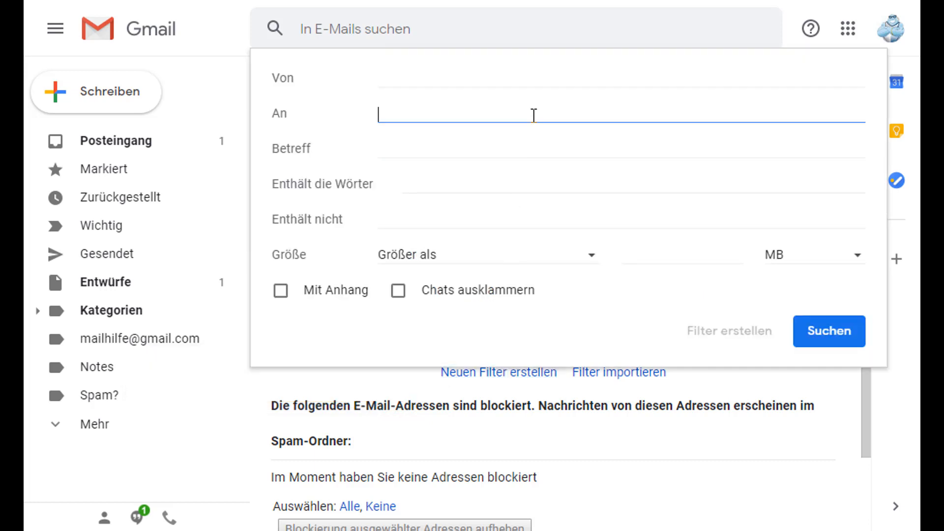
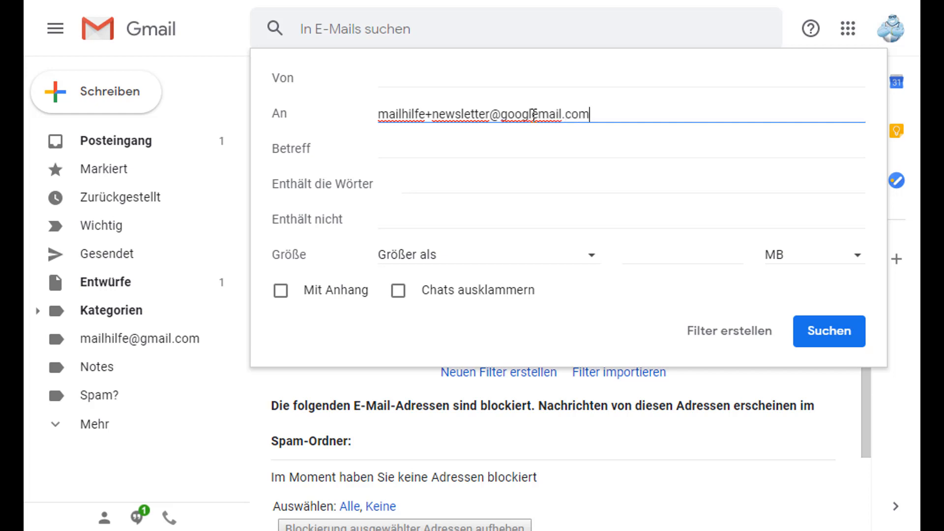
{"action": "left_click", "coordinate": [525, 170]}
{"action": "left_click", "coordinate": [511, 187]}
{"action": "left_click", "coordinate": [514, 151]}
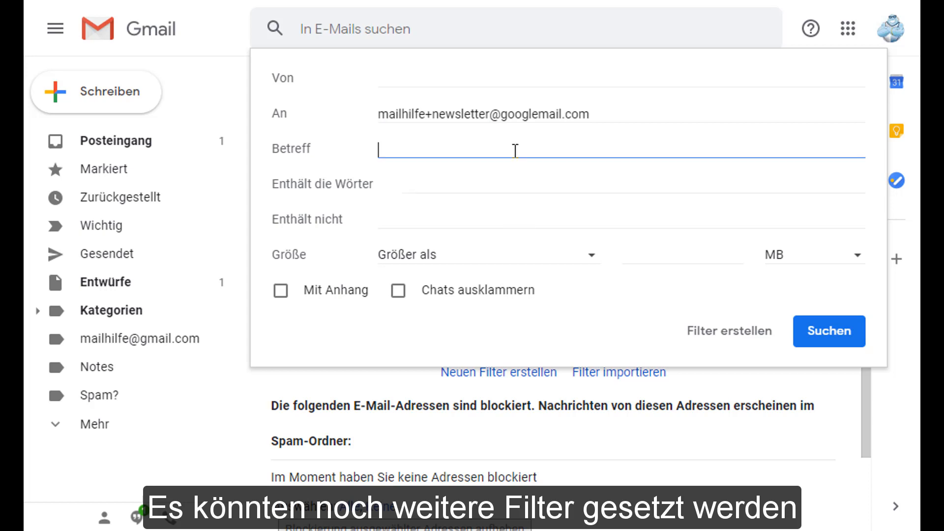
{"action": "left_click", "coordinate": [515, 187]}
{"action": "left_click", "coordinate": [511, 207]}
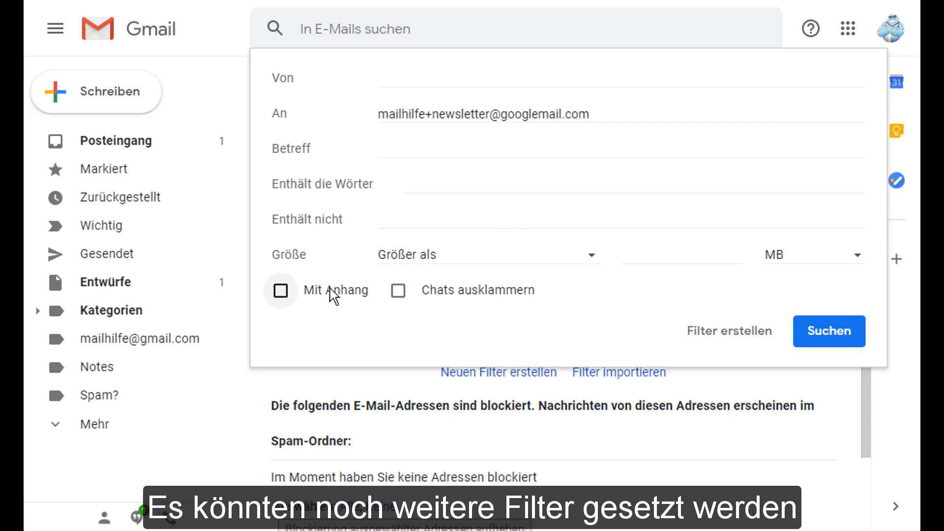
{"action": "left_click", "coordinate": [708, 331]}
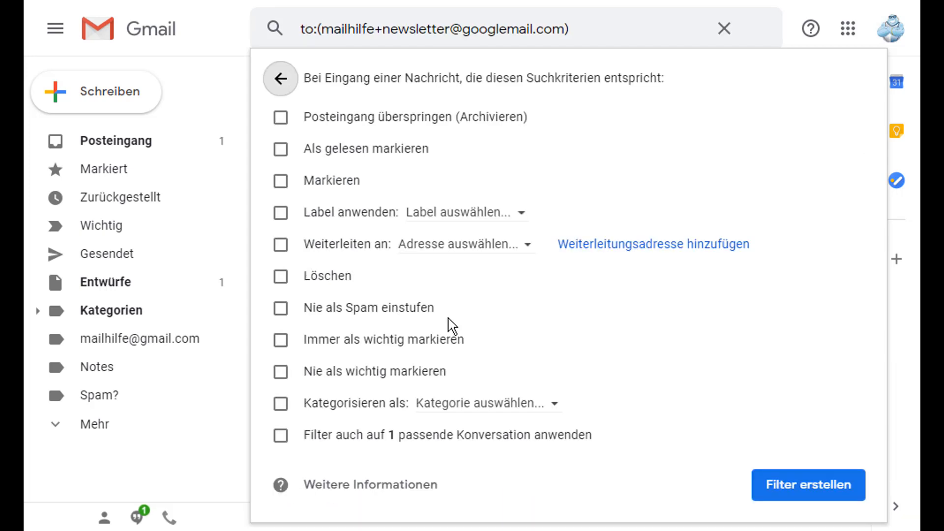
Step: Tick 'Label anwenden' and create a new top-level label named 'Newsletter' for the filter
{"action": "left_click", "coordinate": [287, 225]}
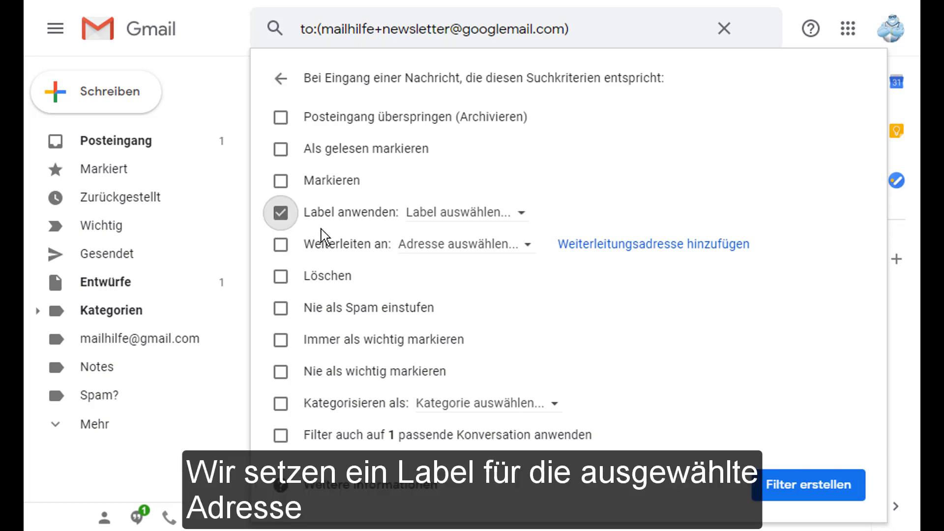
{"action": "left_click", "coordinate": [521, 217]}
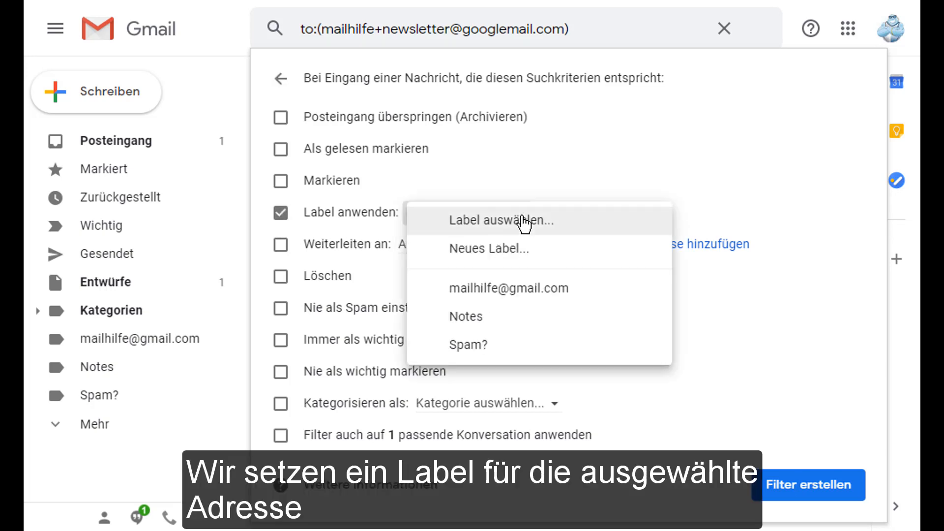
{"action": "left_click", "coordinate": [493, 252]}
{"action": "type", "text": "Newsletter"}
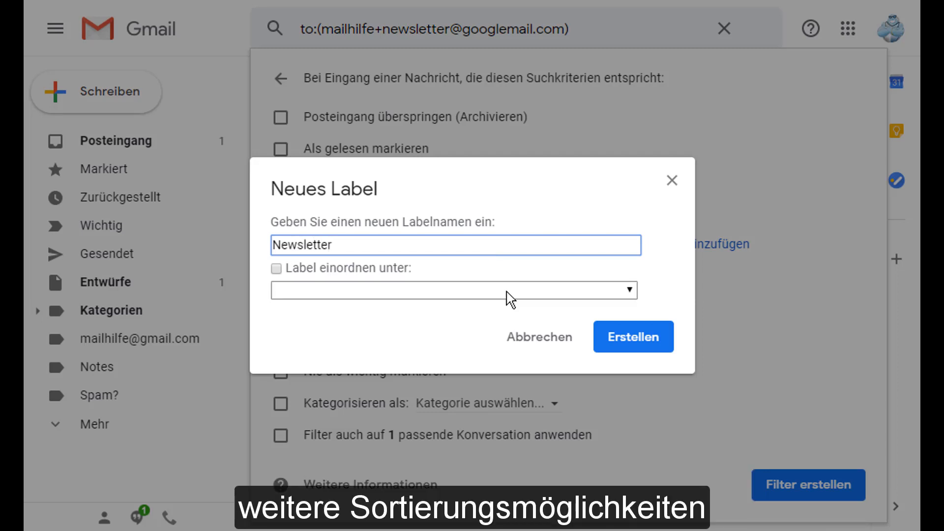
{"action": "left_click", "coordinate": [609, 294]}
{"action": "left_click", "coordinate": [610, 295]}
{"action": "left_click", "coordinate": [610, 295]}
{"action": "left_click", "coordinate": [610, 295]}
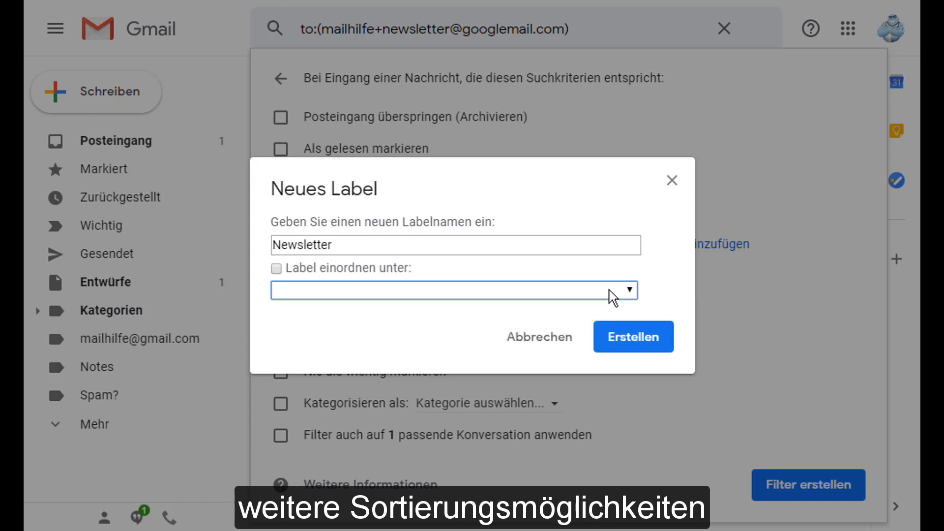
{"action": "left_click", "coordinate": [628, 342]}
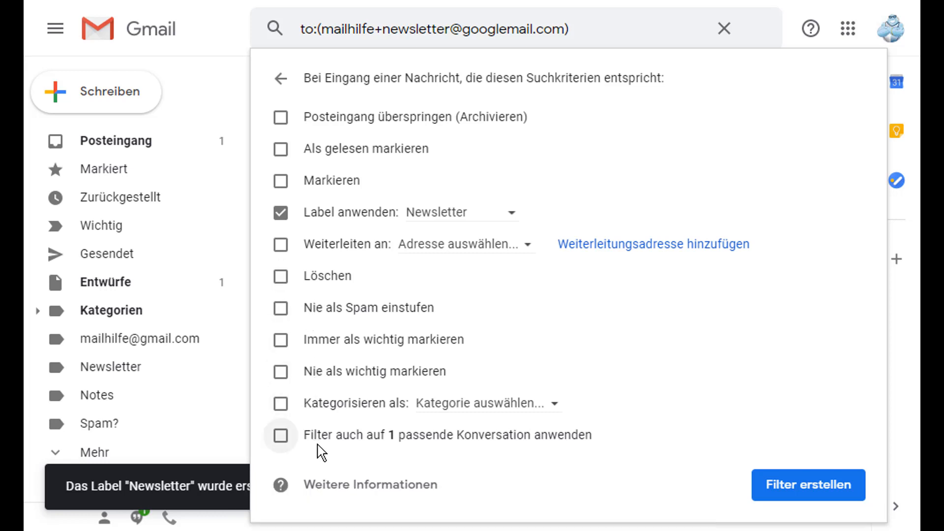
Step: Save the filter, check it in the filter list, then open the Mailhilfe.de message under the Newsletter label
{"action": "left_click", "coordinate": [813, 485]}
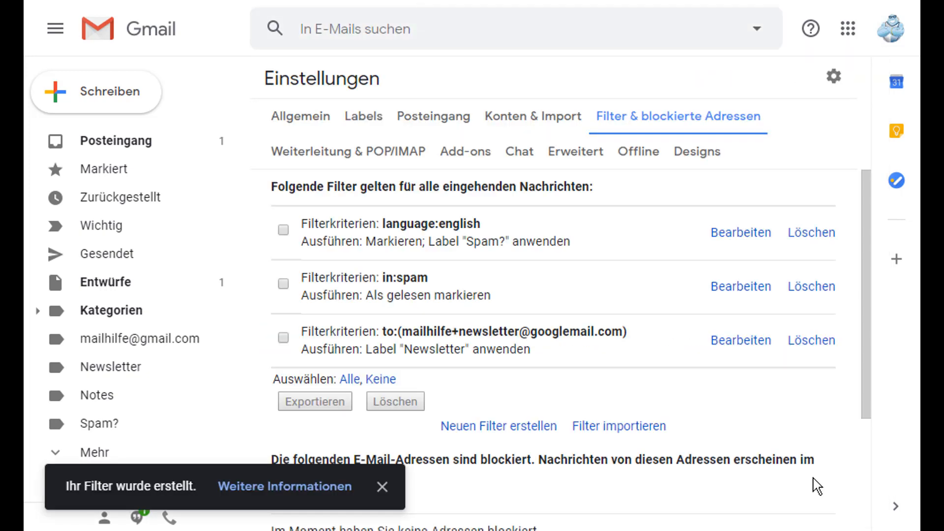
{"action": "left_click_drag", "start_coordinate": [630, 333], "coordinate": [308, 328]}
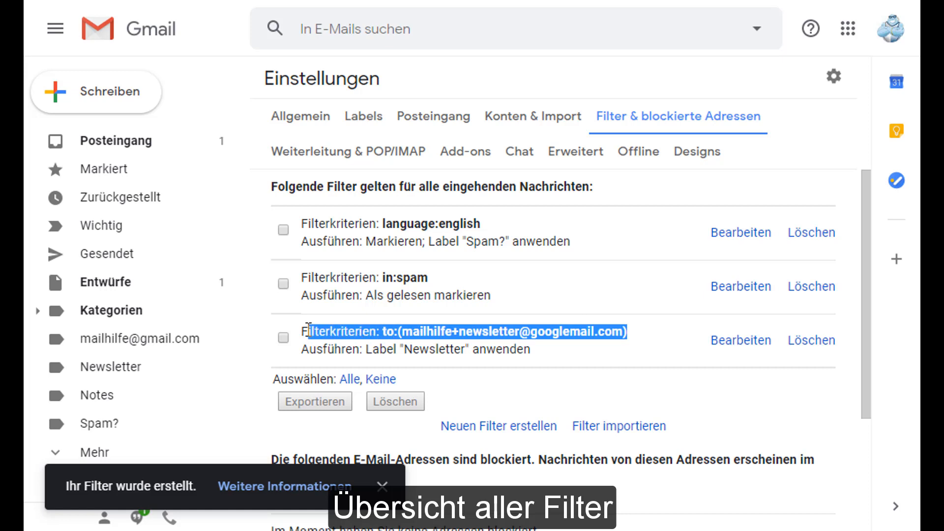
{"action": "left_click", "coordinate": [537, 376]}
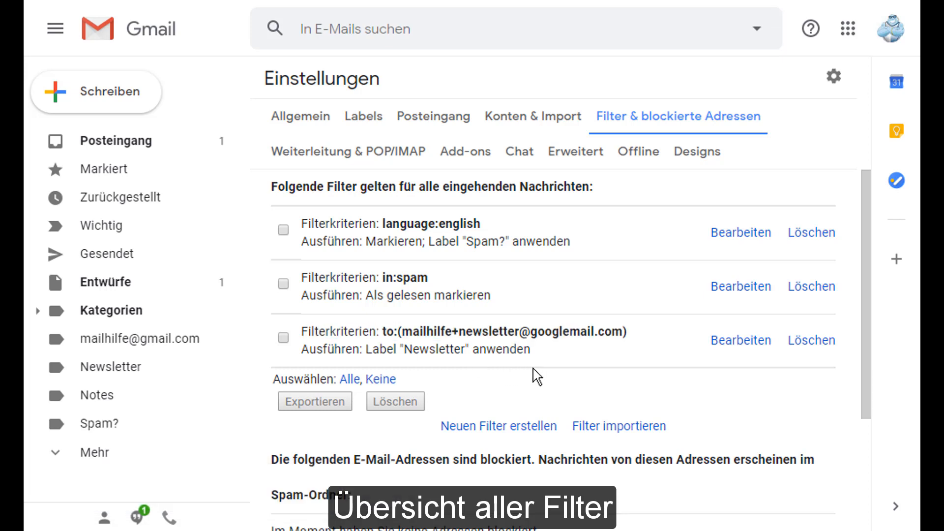
{"action": "scroll", "coordinate": [537, 377], "scroll_direction": "down", "scroll_amount": 2}
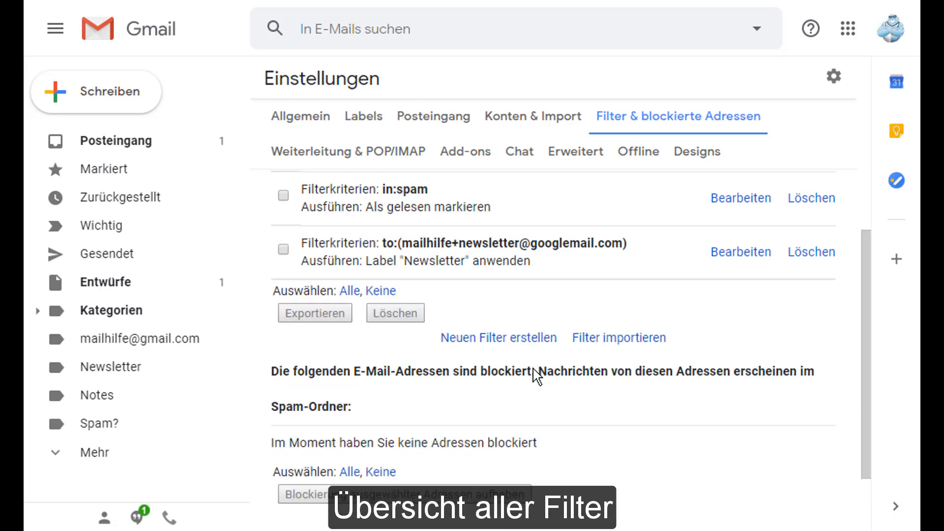
{"action": "scroll", "coordinate": [537, 377], "scroll_direction": "up", "scroll_amount": 2}
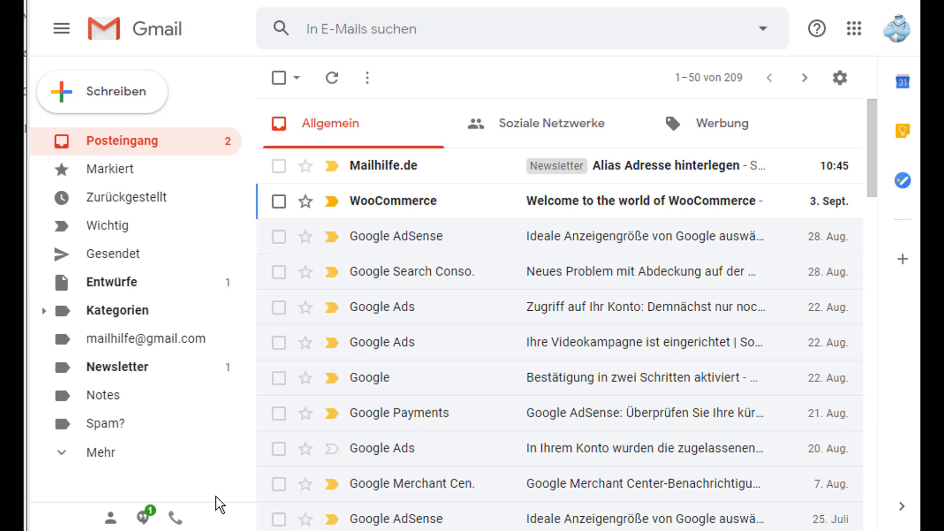
{"action": "left_click", "coordinate": [196, 377]}
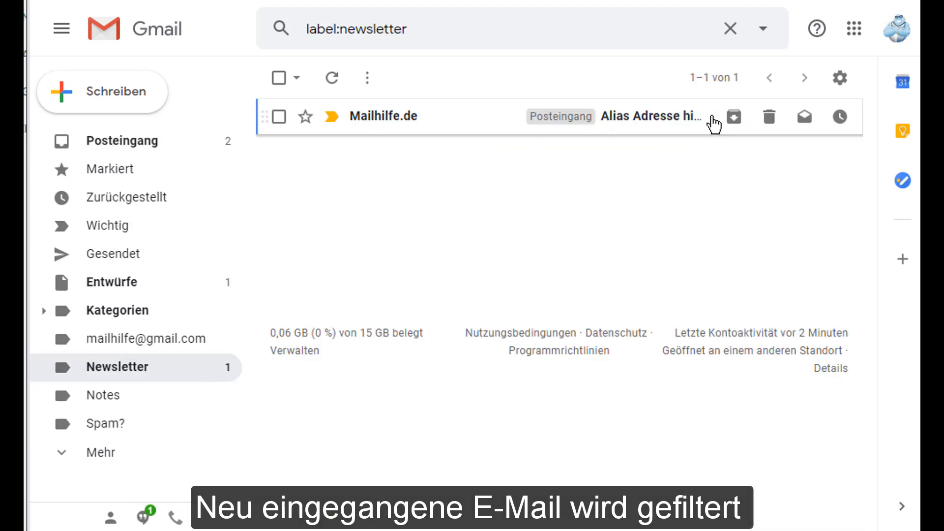
{"action": "left_click", "coordinate": [462, 121]}
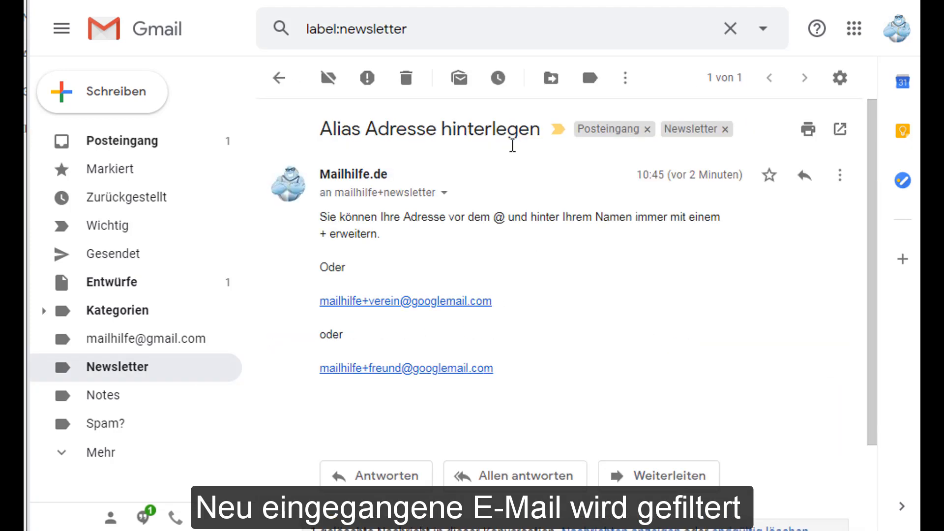